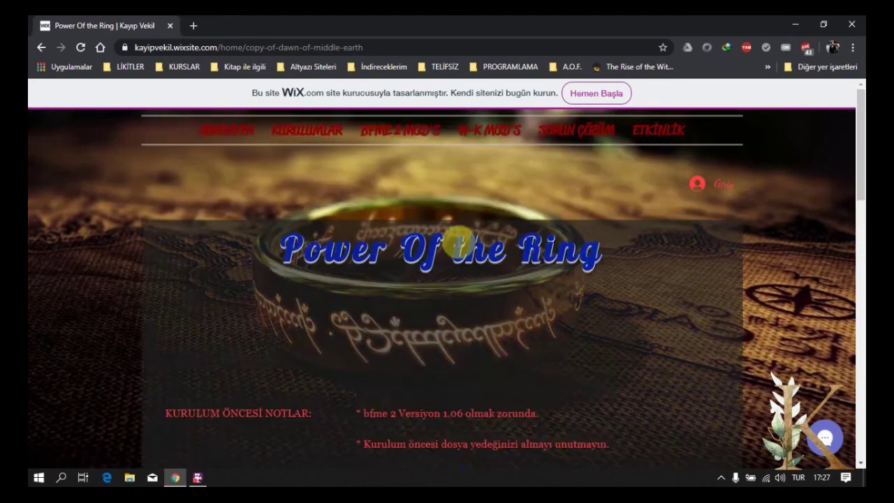
Check the download links on the Power Of the Ring page and open the MODS folder from the desktop
scroll(419, 287, down, 3)
scroll(534, 282, down, 3)
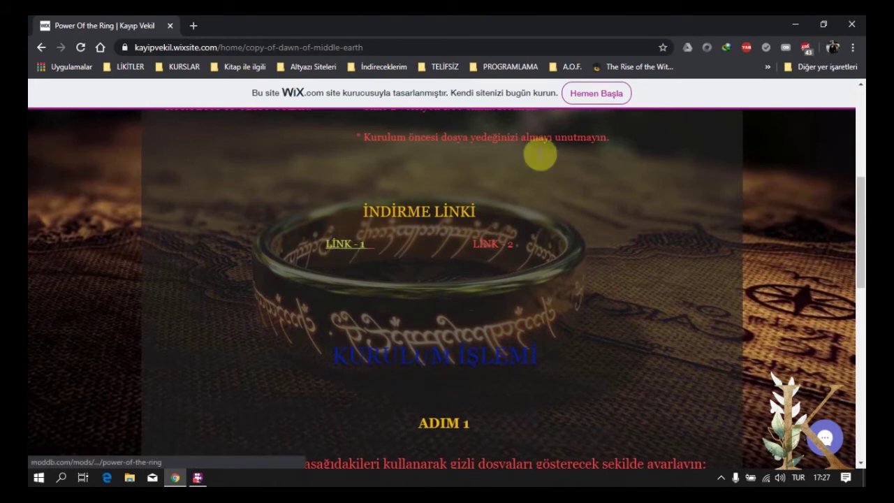
click(796, 24)
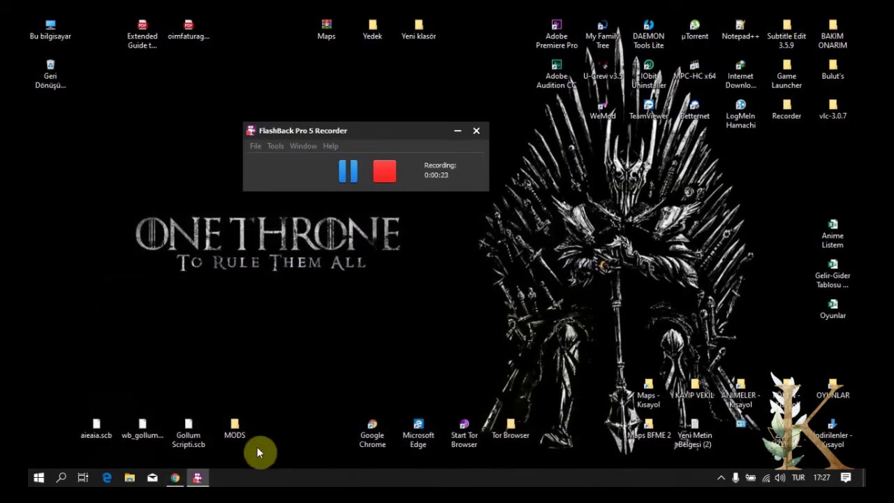
double_click(234, 429)
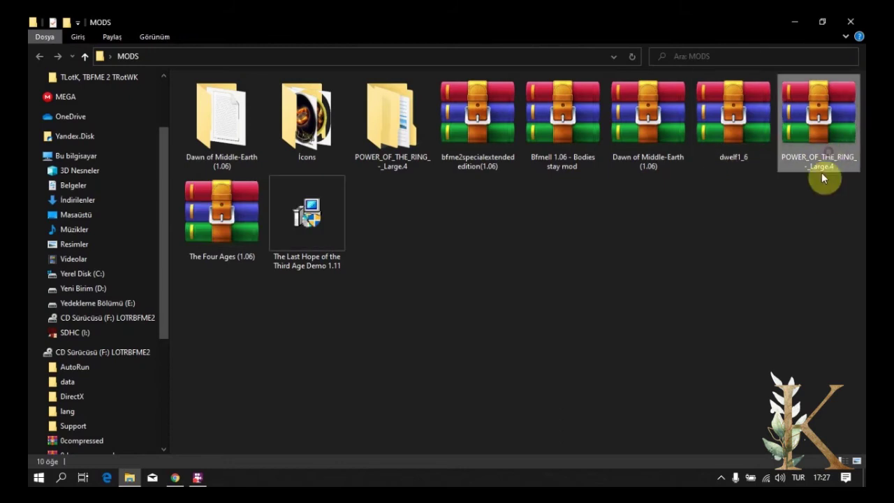
Look inside the POWER_OF_THE_RING_-_Large.4 archive and close it again
right_click(821, 144)
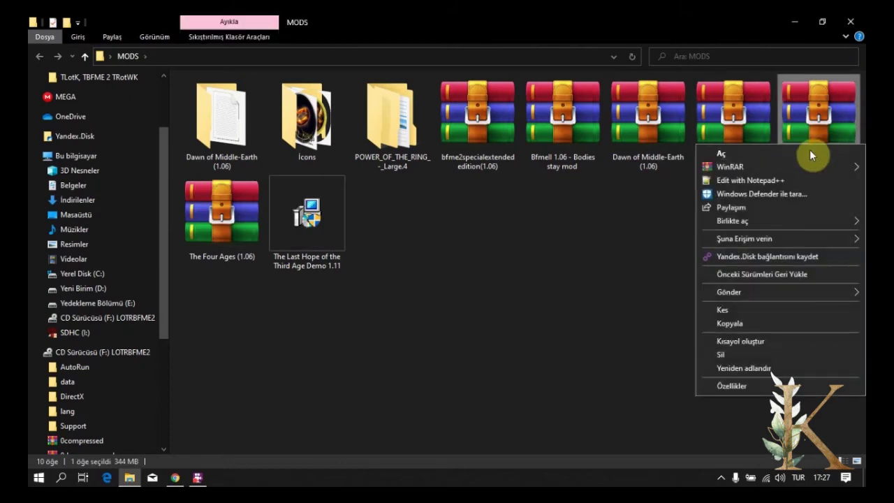
mouse_move(799, 162)
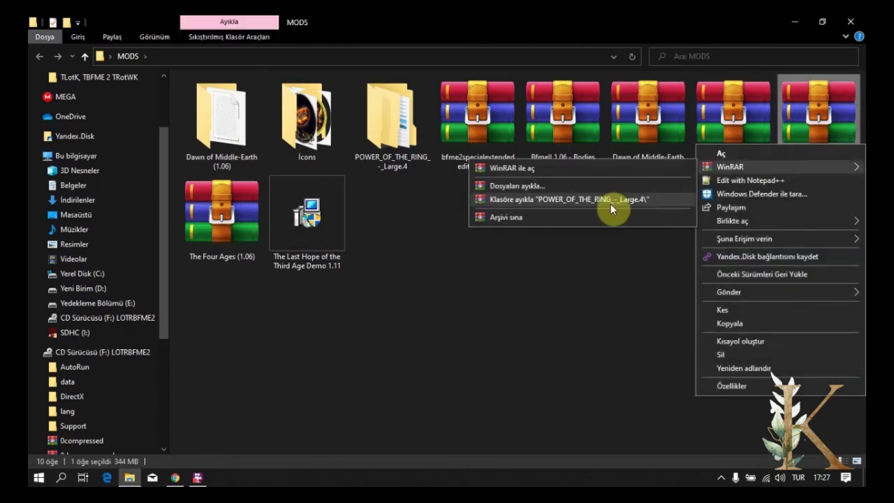
key(Escape)
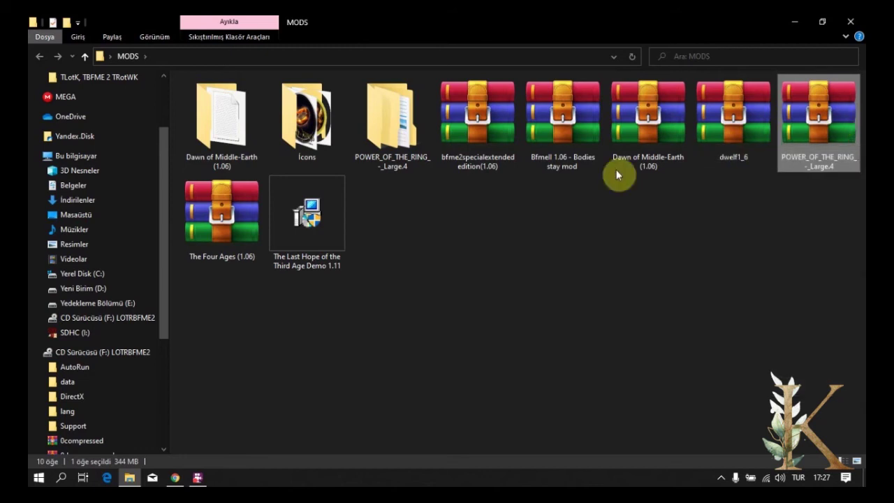
key(Return)
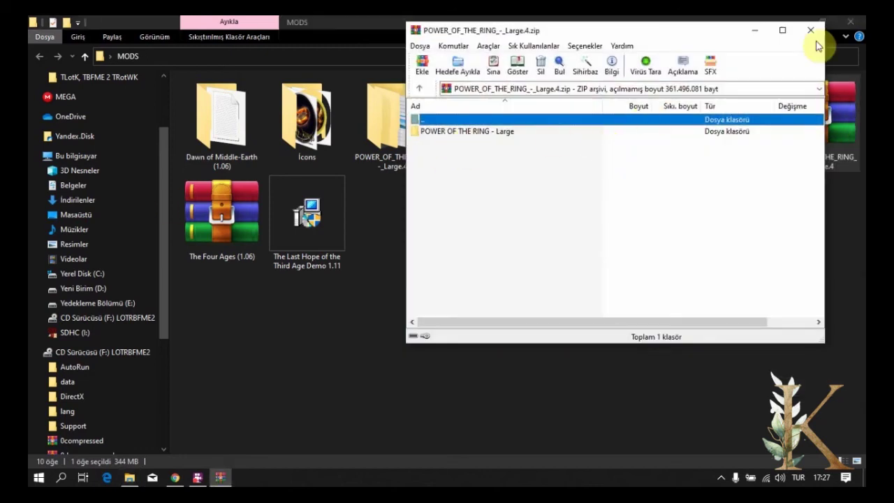
click(810, 30)
Launch the Power Of The Ring -Final installer from the extracted POWER OF THE RING - Large folder and minimize the folder window
double_click(404, 142)
click(228, 96)
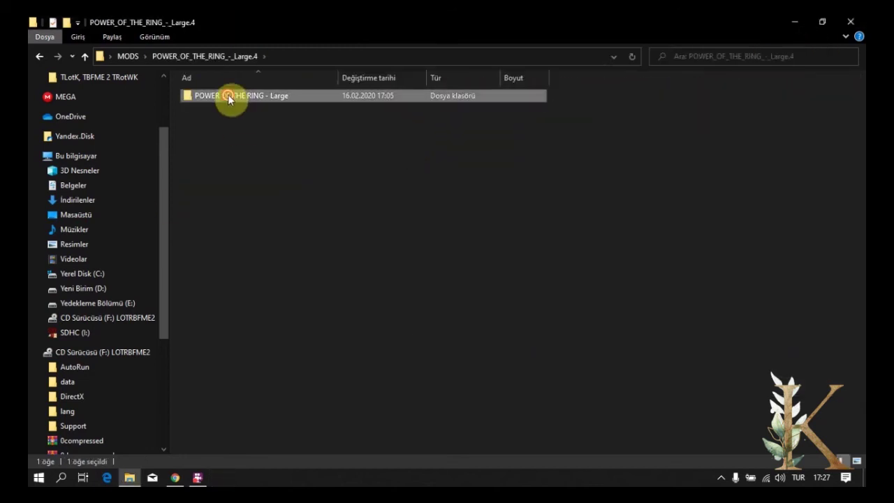
double_click(227, 95)
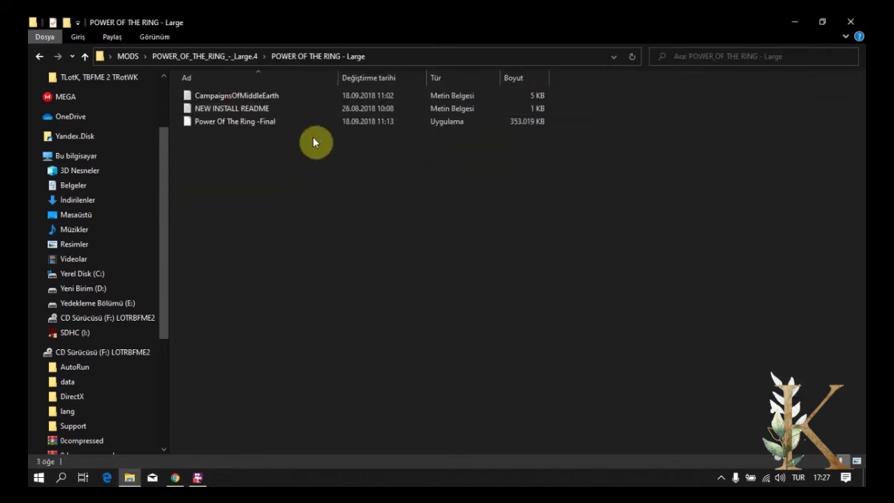
click(245, 125)
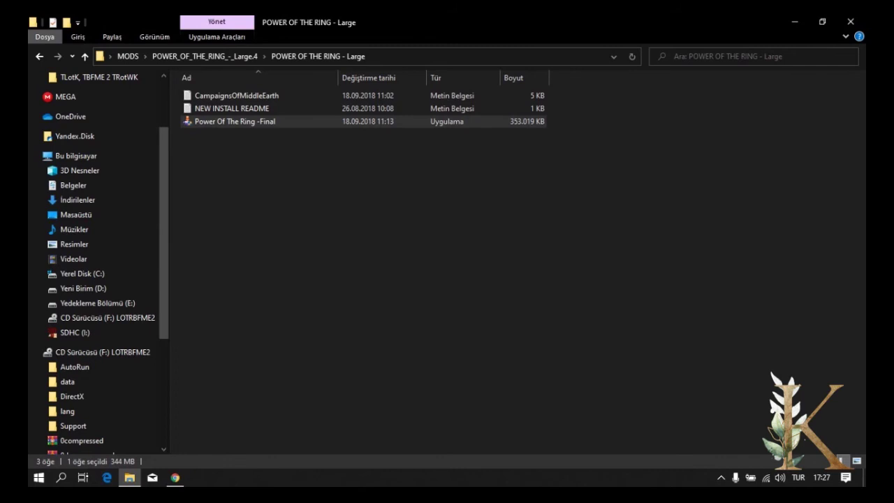
click(795, 21)
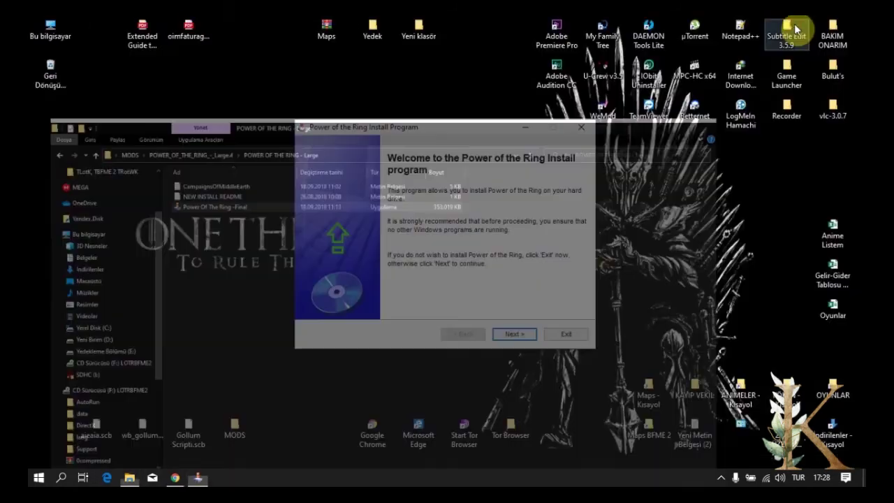
Advance past the installer's welcome and information pages and agree to the license terms
click(514, 334)
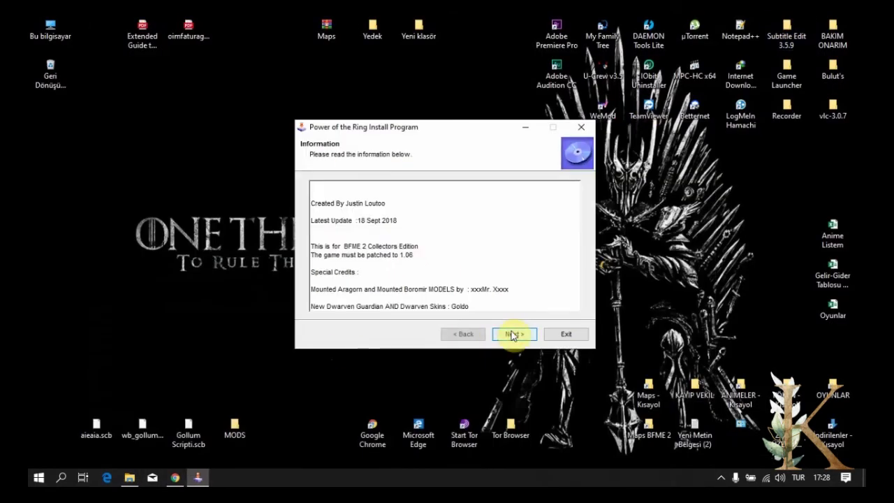
click(514, 334)
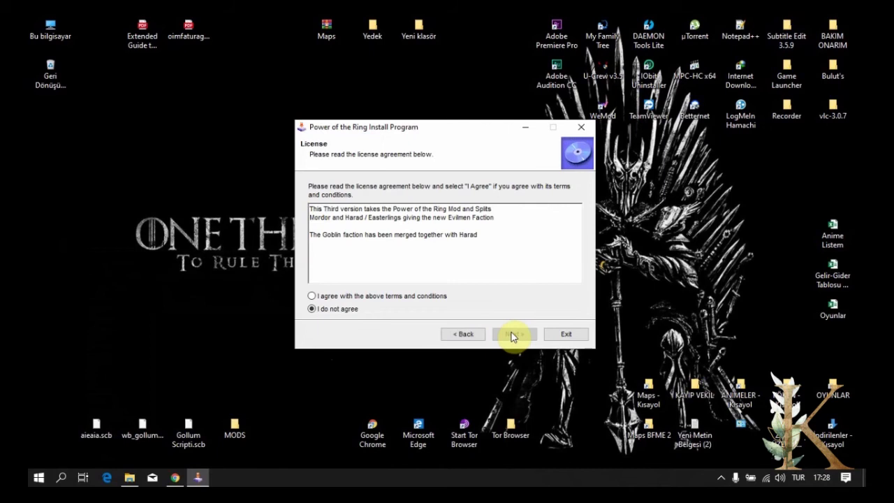
click(387, 297)
click(515, 333)
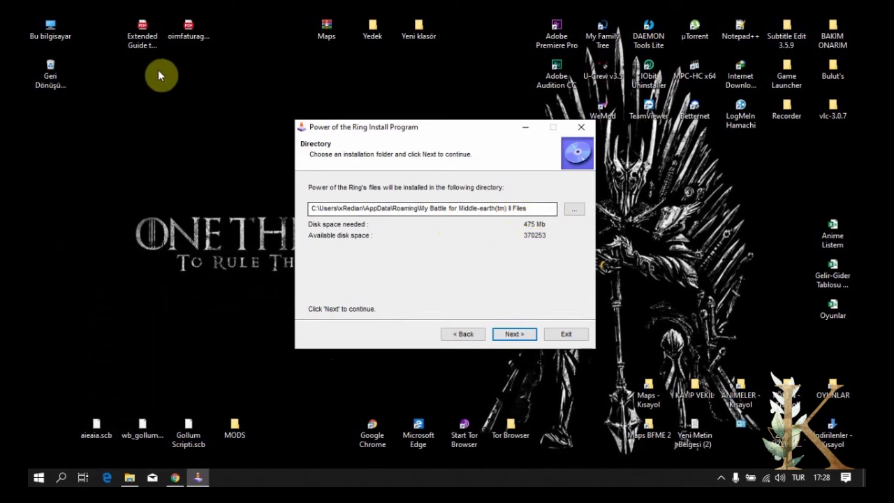
Open the BFME 2 MODS folder on drive C
double_click(62, 43)
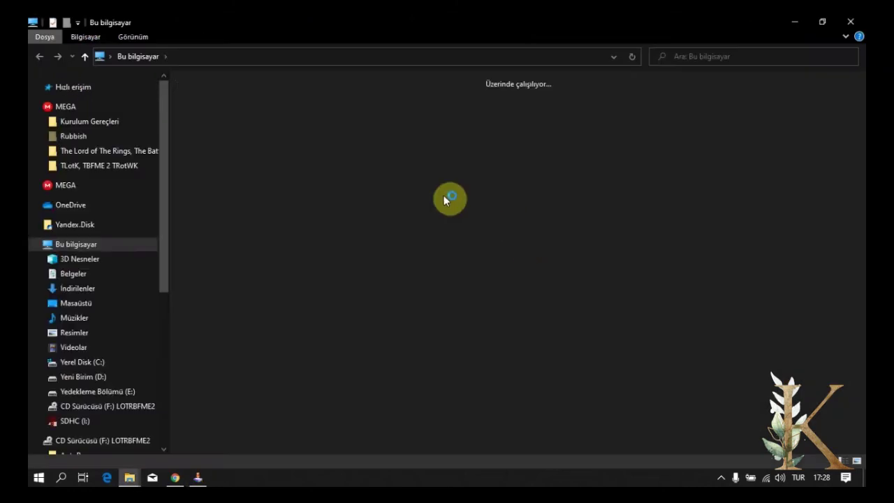
double_click(402, 195)
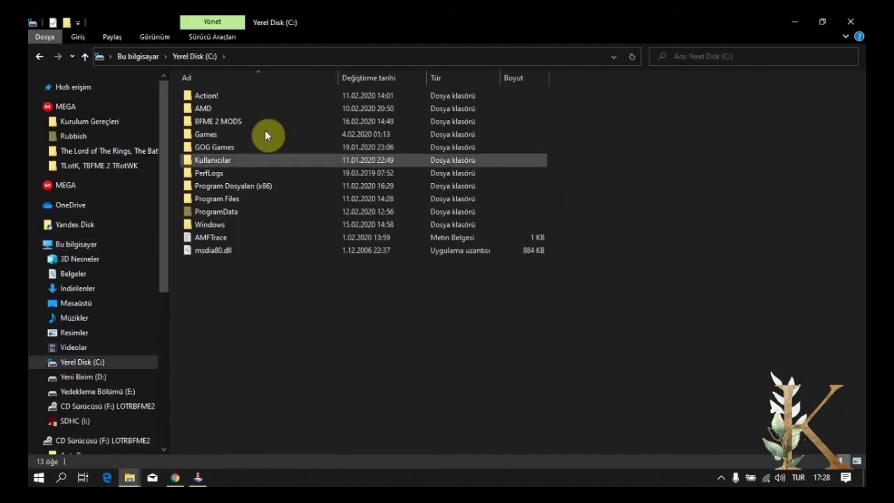
double_click(232, 122)
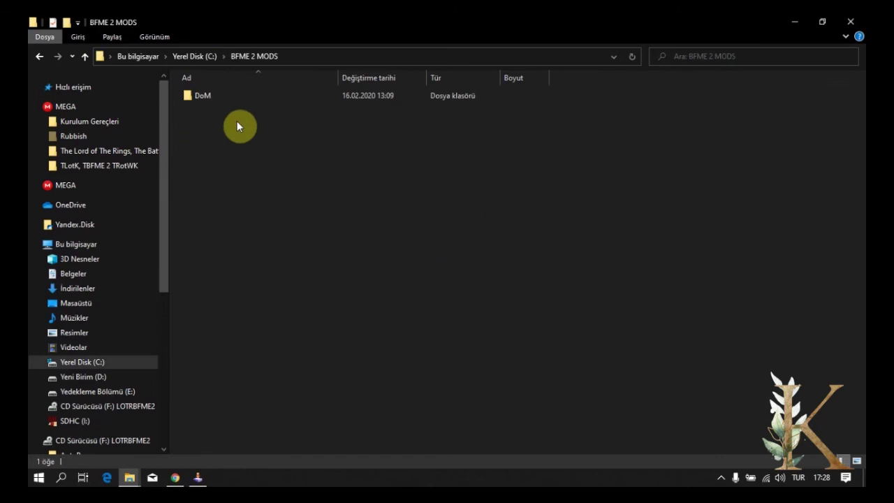
click(40, 62)
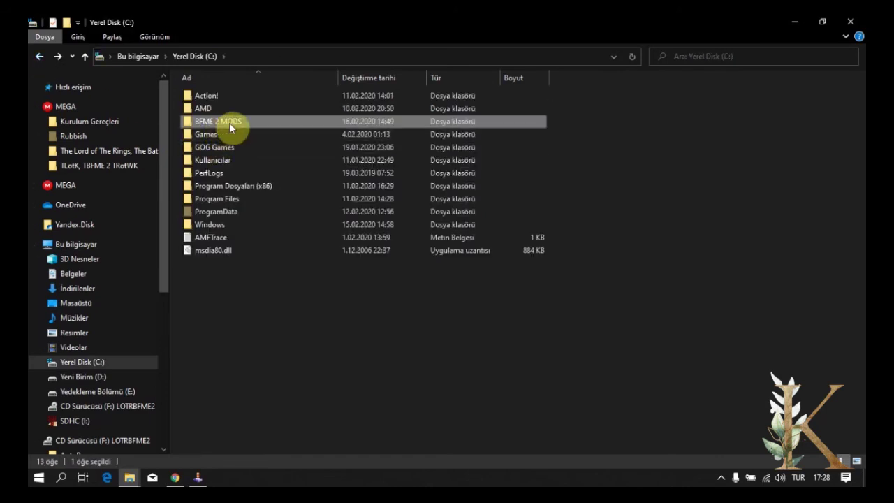
double_click(229, 123)
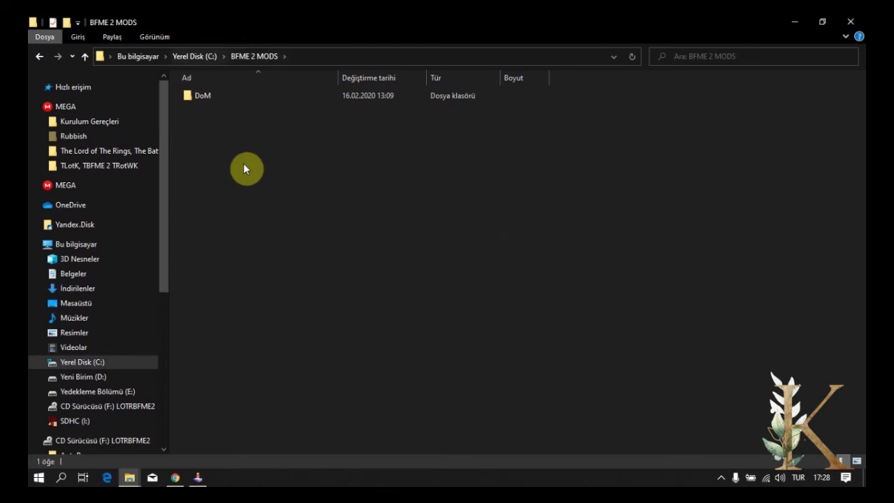
Create a new folder named PotR inside BFME 2 MODS and open it
right_click(209, 121)
mouse_move(261, 272)
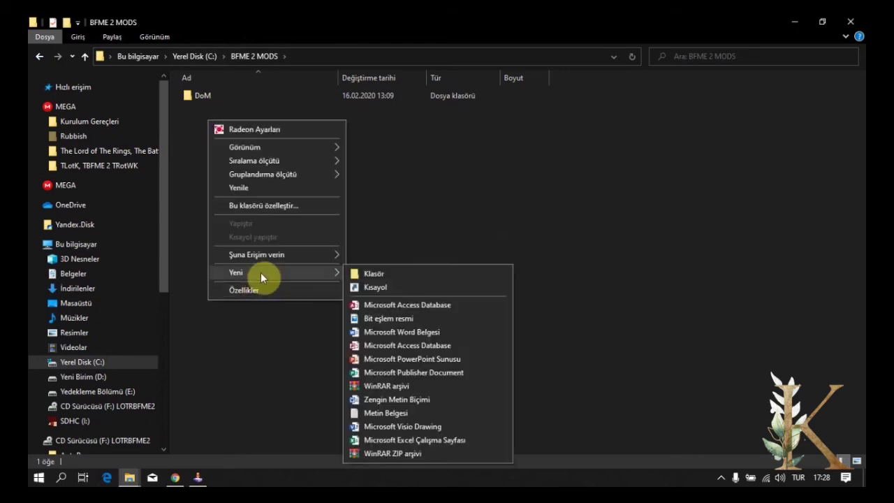
click(401, 276)
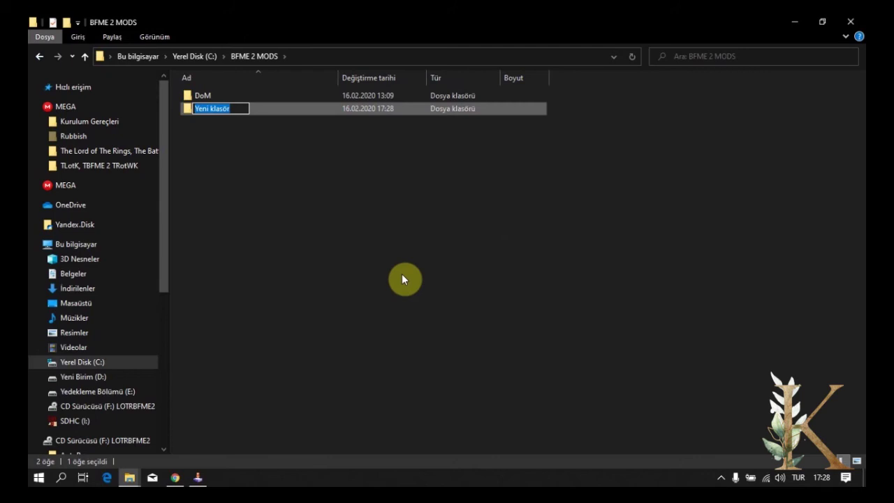
text(PotR)
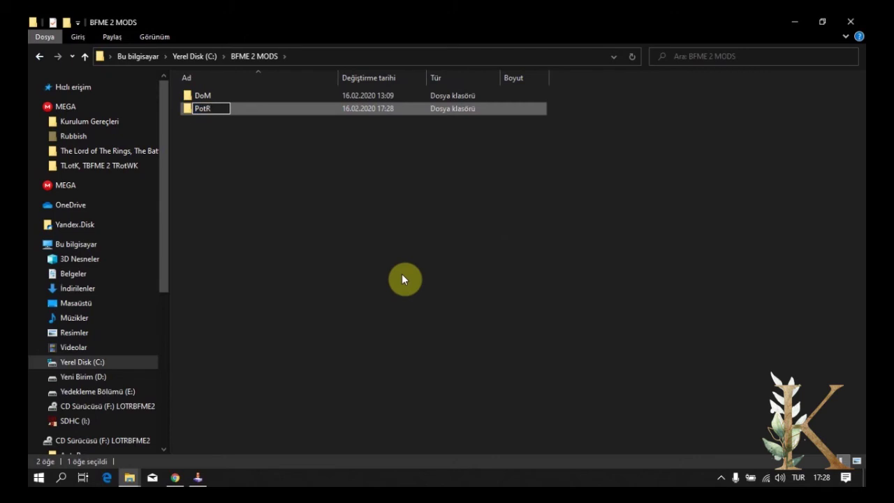
key(Return)
key(Return)
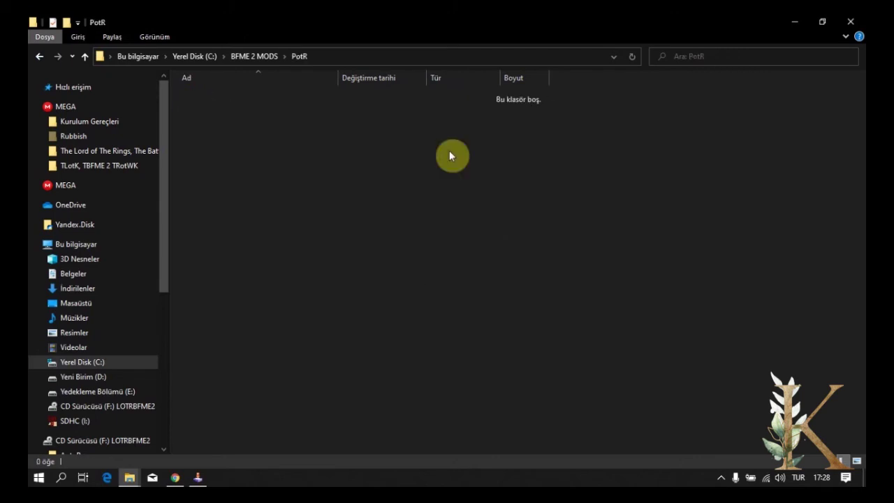
Copy the new folder's path and set it as the installation directory, C:\BFME 2 MODS\PotR
click(437, 58)
key(ctrl+c)
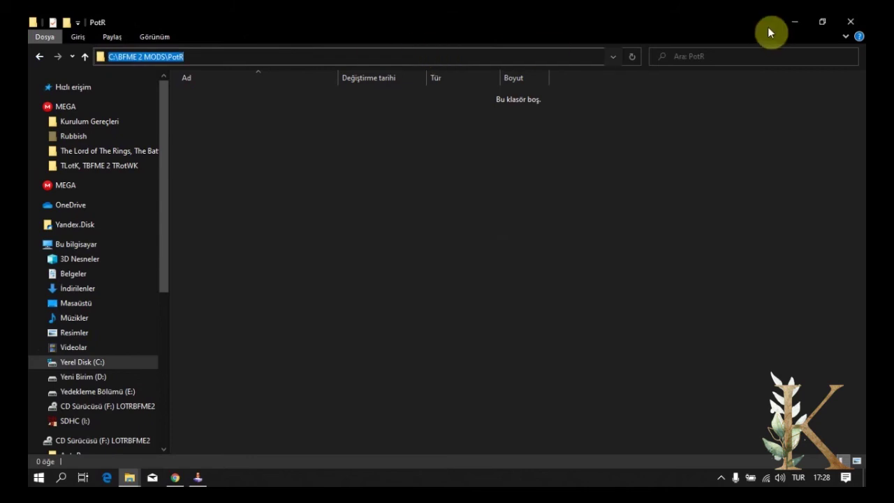
click(795, 22)
click(541, 209)
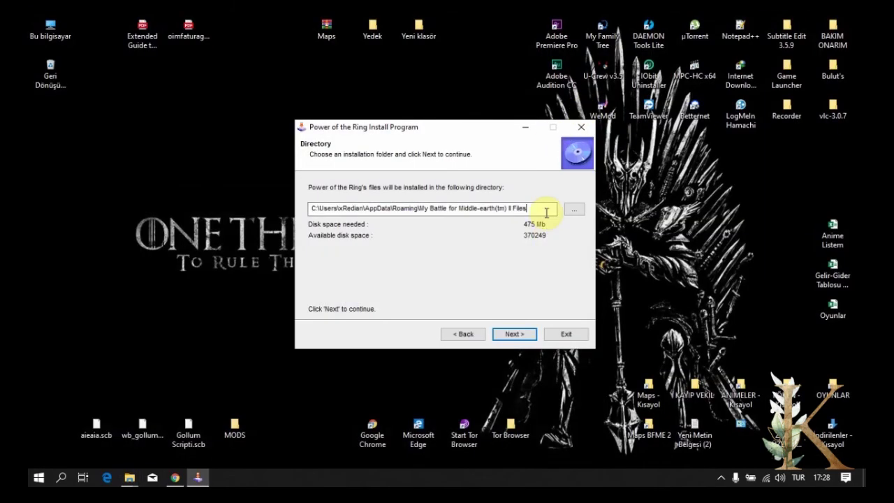
key(ctrl+a)
key(ctrl+v)
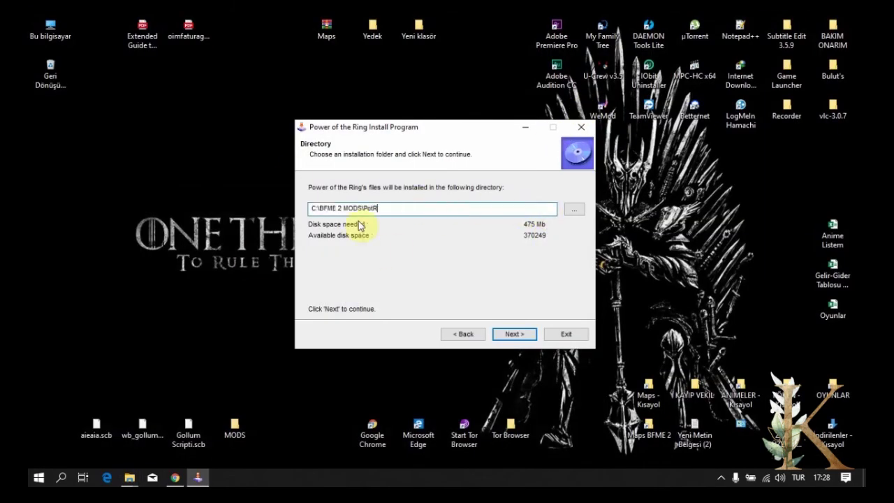
click(513, 335)
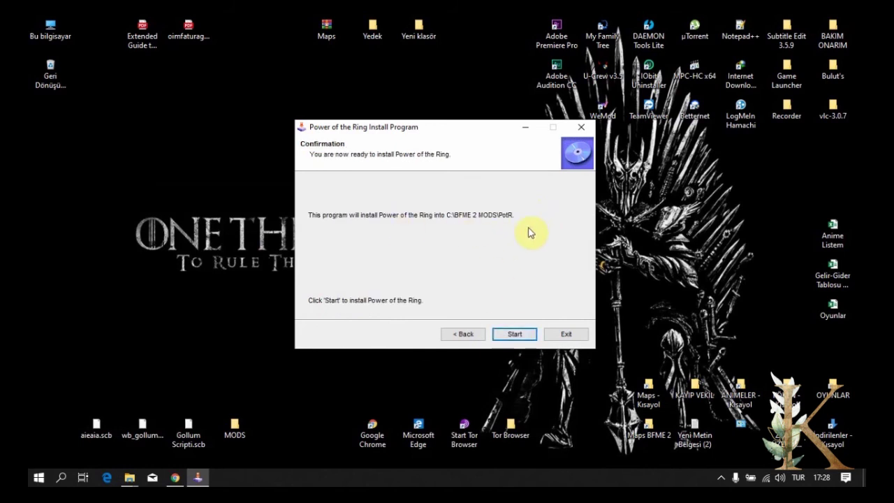
Run the Power of the Ring installation to completion and exit the installer
click(518, 336)
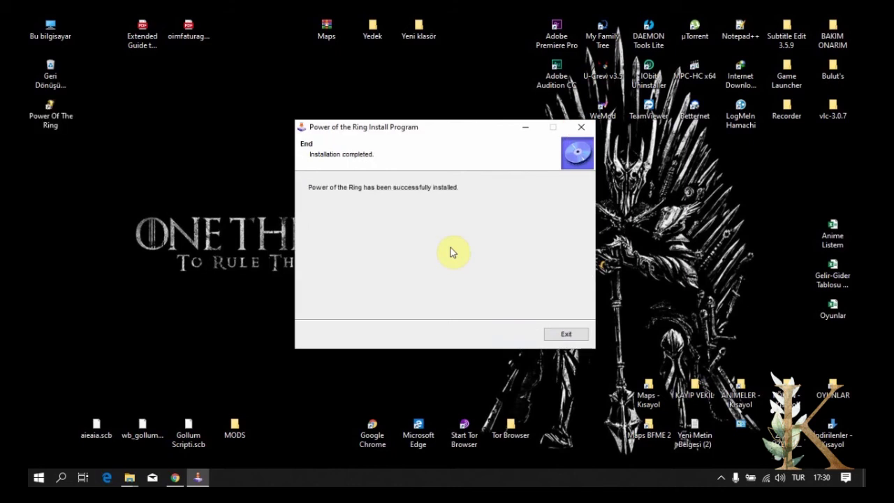
click(567, 336)
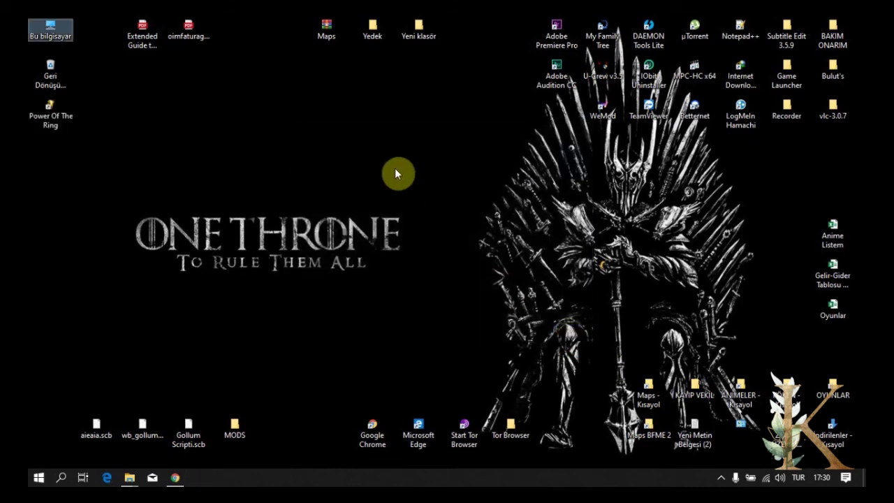
right_click(394, 167)
click(425, 222)
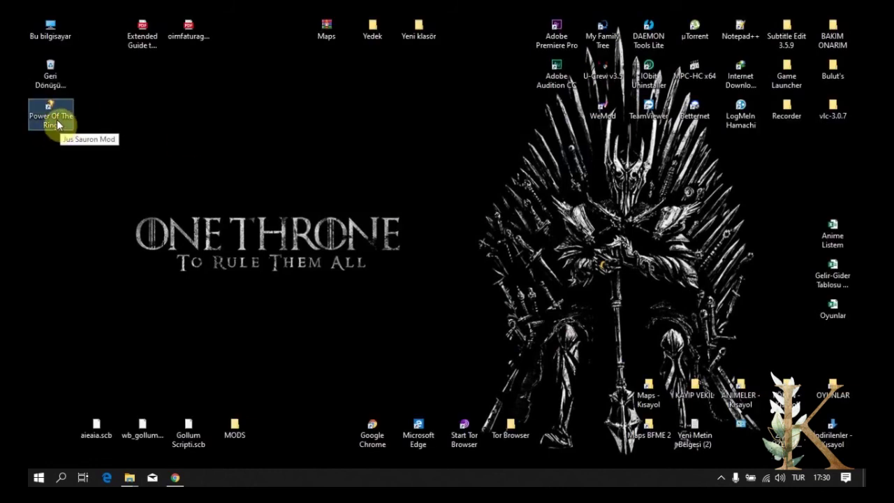
Open the properties of the desktop shortcut Power Of The Ring
right_click(56, 119)
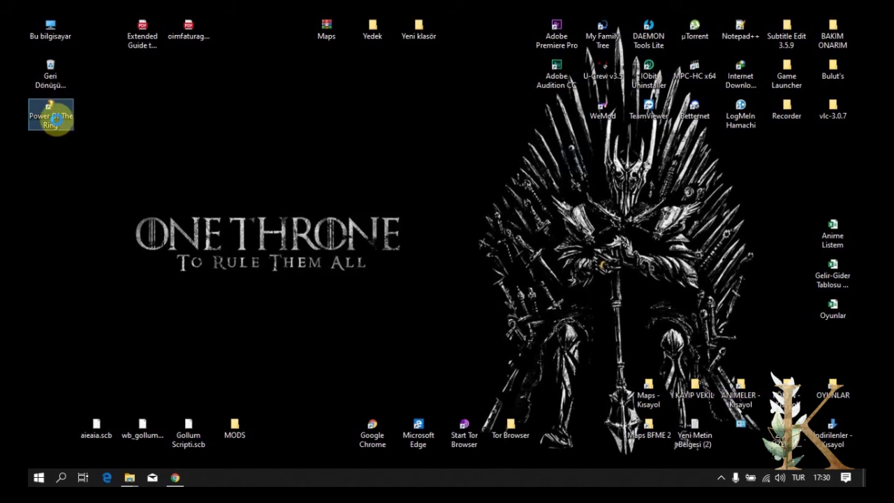
click(158, 411)
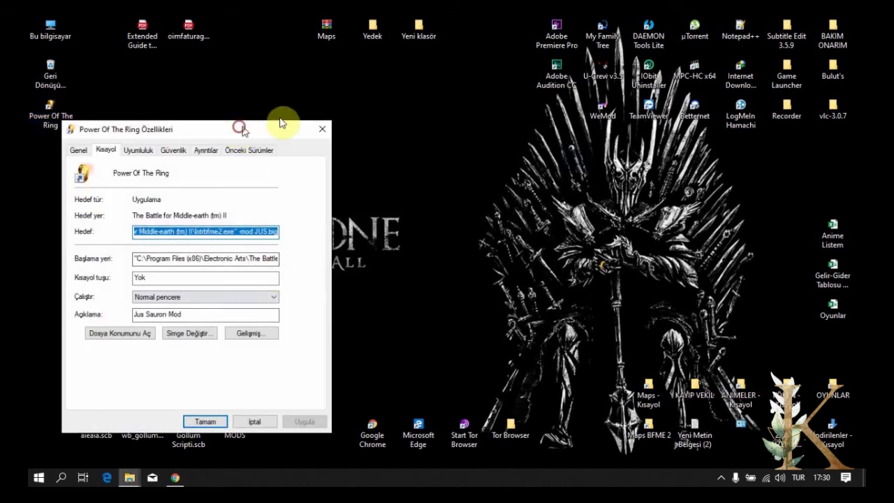
drag(279, 128, 498, 102)
Examine the shortcut's target and start-in paths, including the mod file argument at the end of the target
click(449, 204)
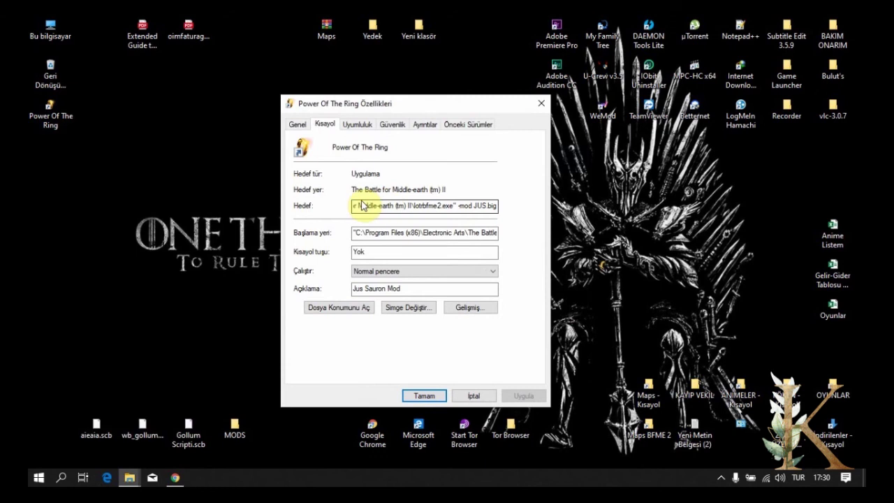
drag(359, 203, 270, 206)
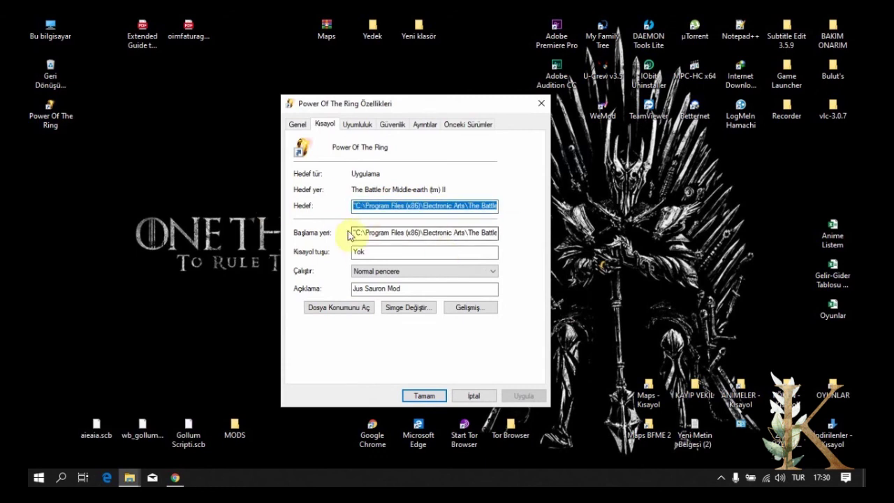
drag(354, 231, 557, 243)
click(489, 234)
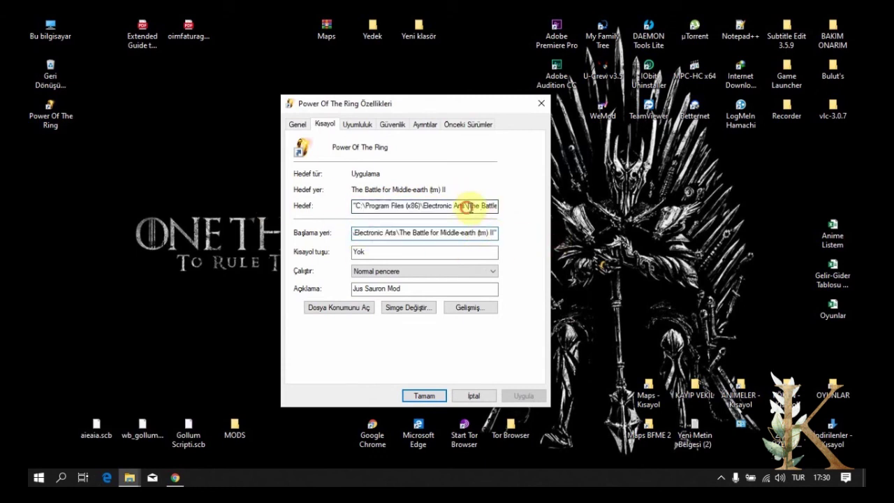
drag(465, 205, 509, 216)
click(480, 210)
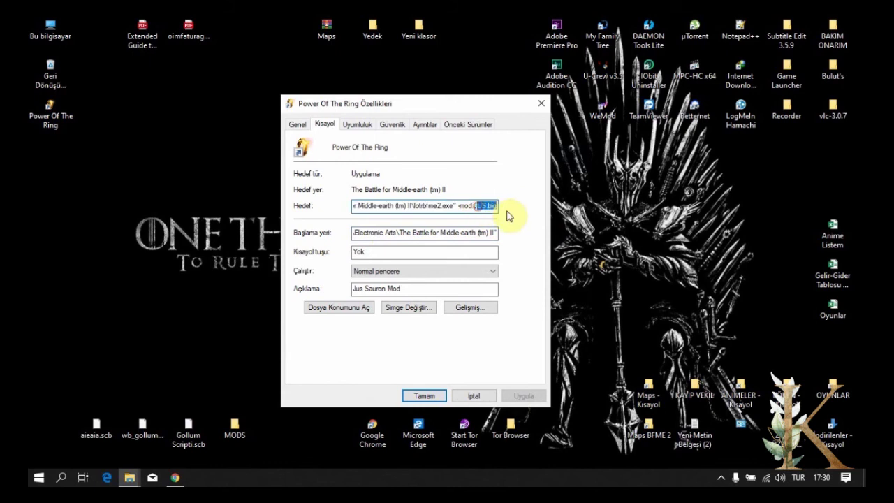
click(486, 205)
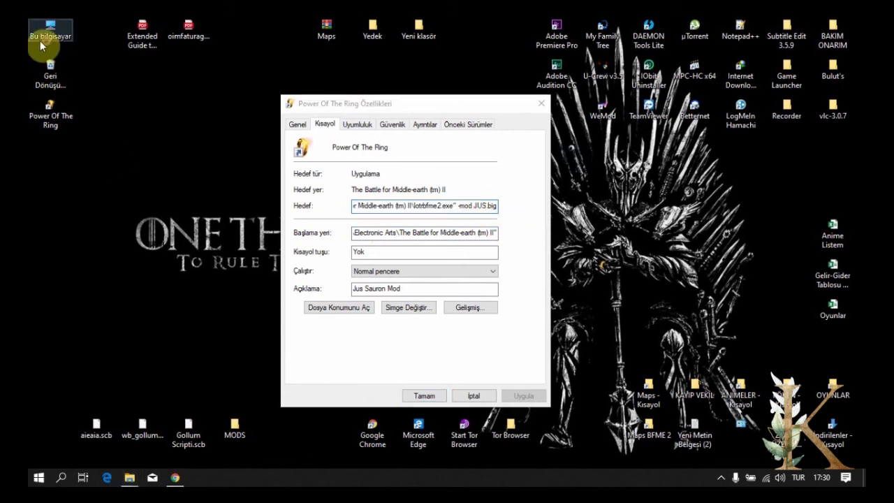
Copy the path of the The Battle for Middle-earth (tm) II V1.06 Mods folder in C:\Program Files (x86)\Electronic Arts and minimize its window
double_click(40, 40)
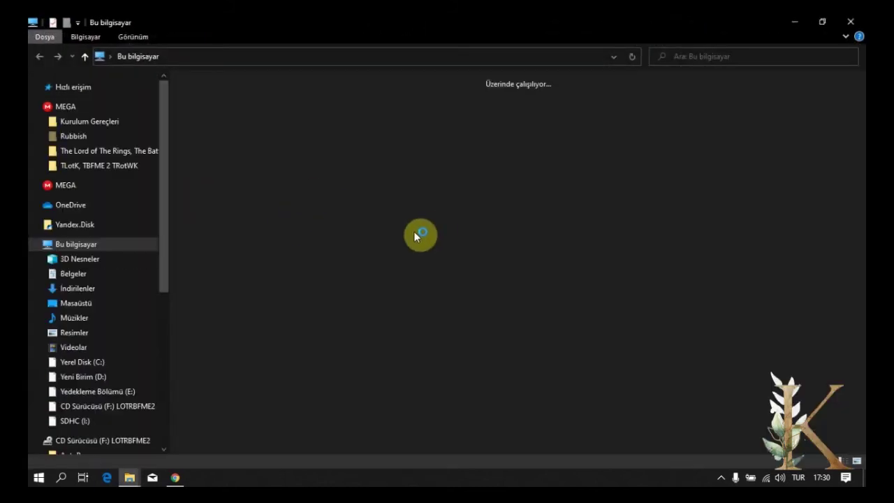
double_click(449, 195)
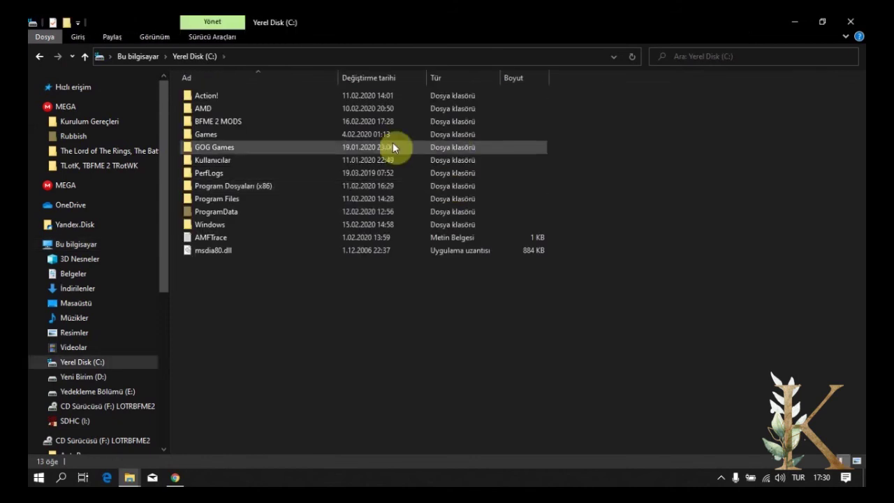
click(231, 200)
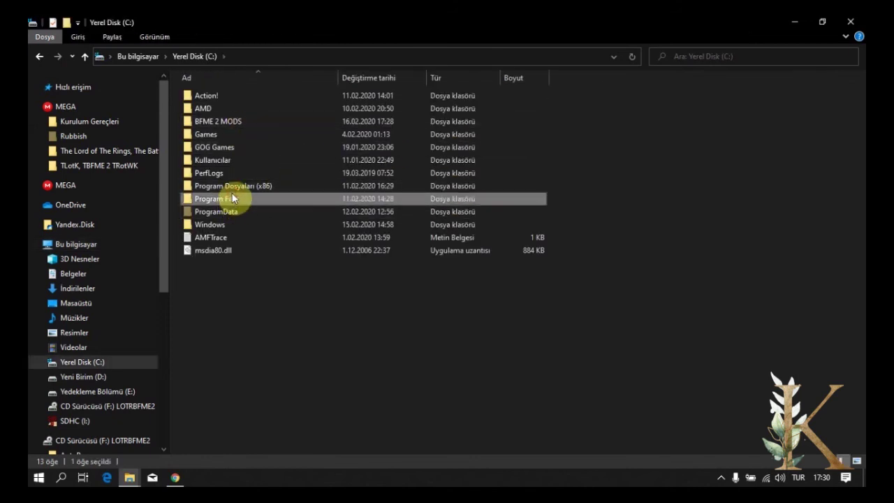
double_click(232, 187)
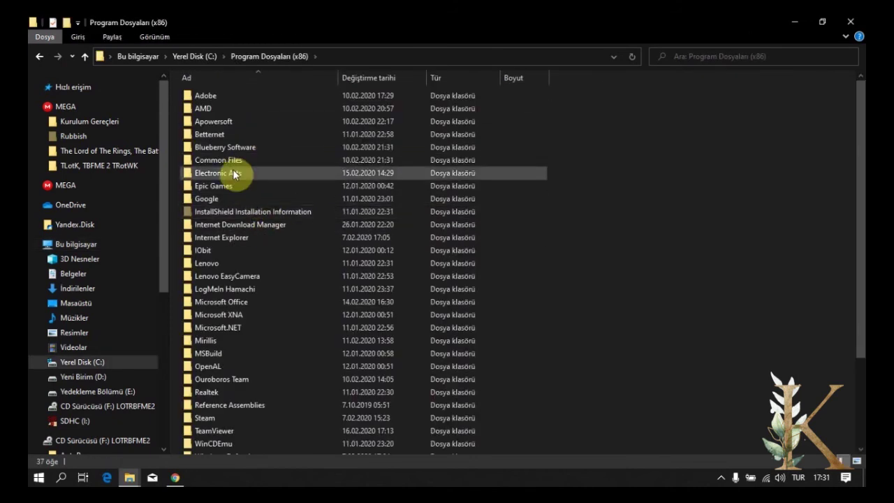
double_click(234, 175)
click(290, 123)
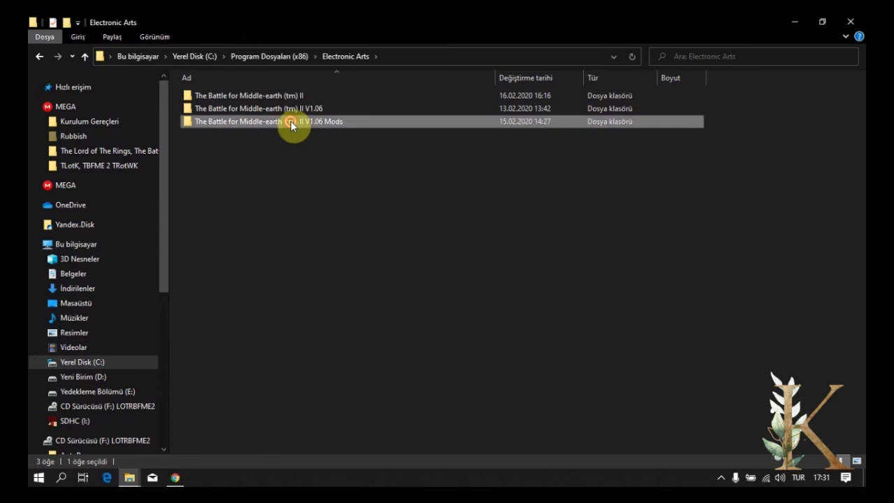
double_click(291, 120)
click(564, 55)
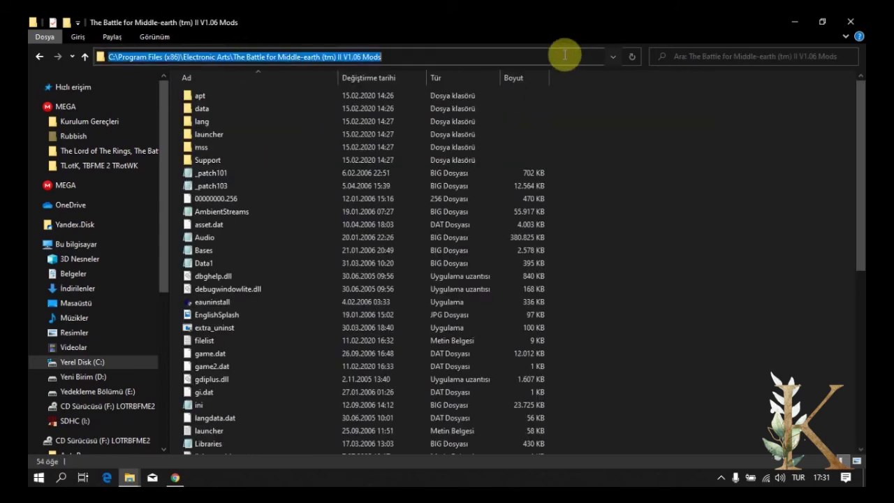
key(End)
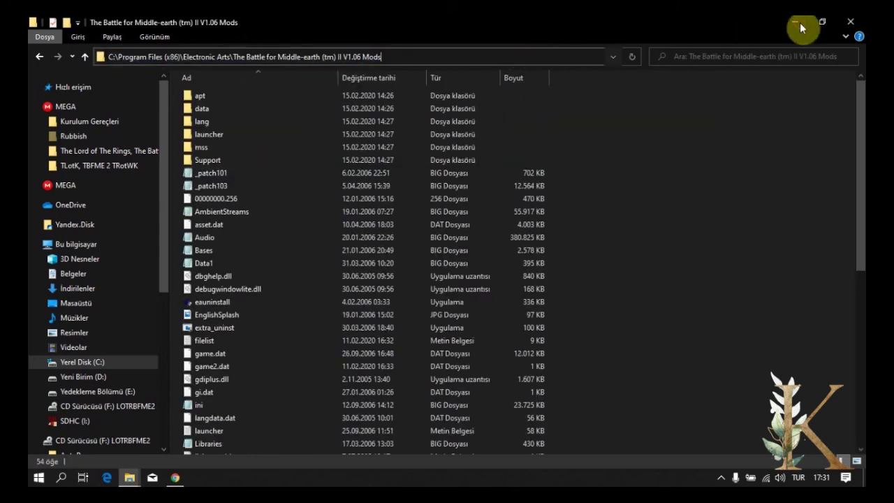
click(796, 26)
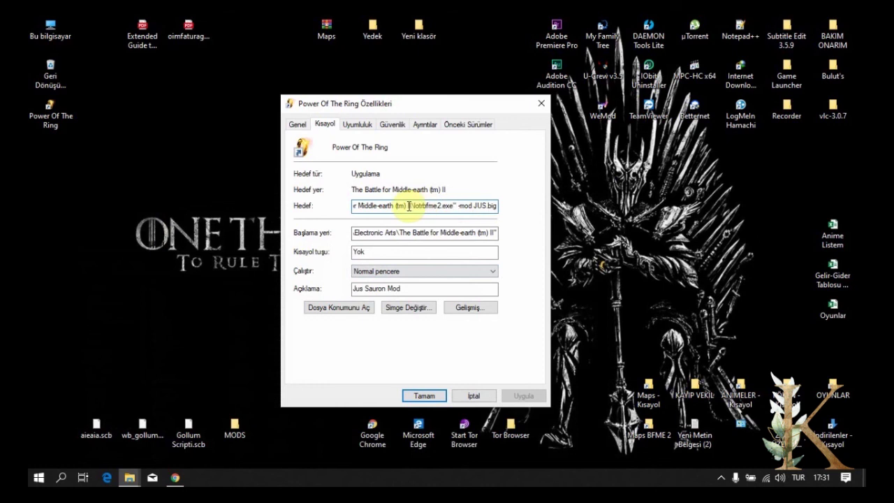
Replace the game folder in the shortcut's target and start-in fields with C:\Program Files (x86)\Electronic Arts\The Battle for Middle-earth (tm) II V1.06 Mods
drag(412, 204, 270, 200)
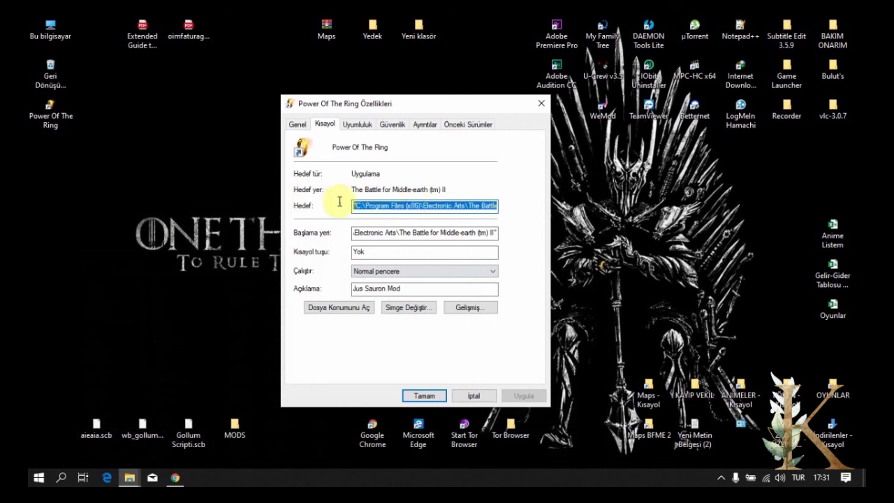
key(ctrl+v)
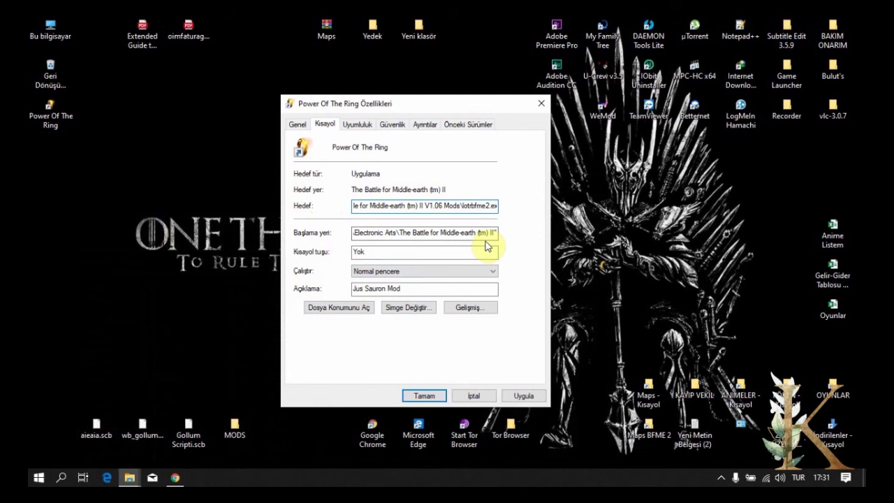
drag(493, 233, 357, 232)
key(ctrl+v)
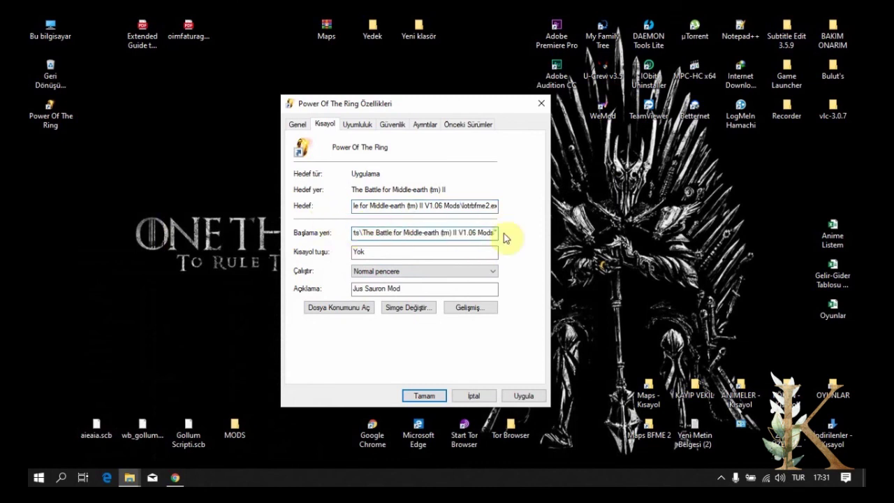
drag(435, 204, 524, 212)
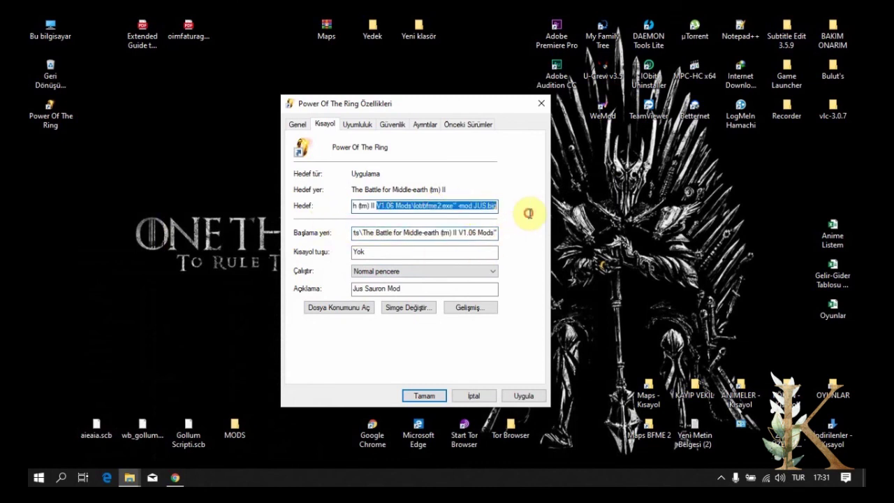
click(478, 205)
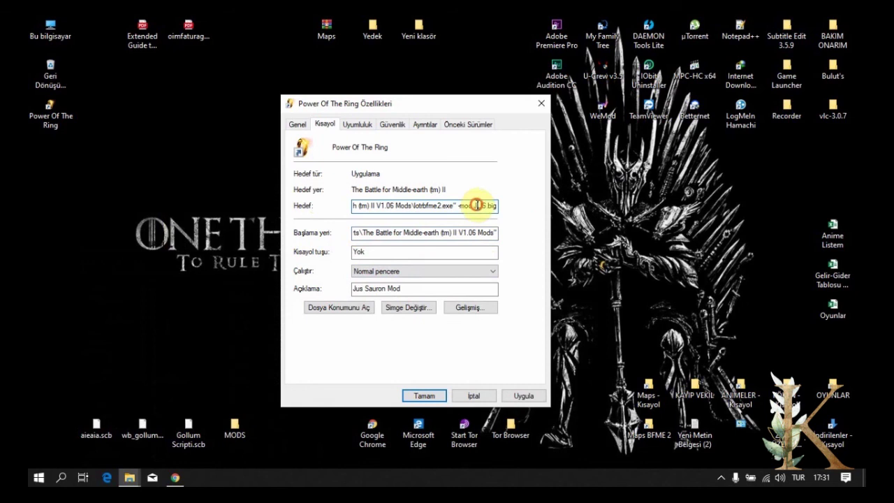
Switch to the open PotR folder window and copy the folder path C:\BFME 2 MODS\PotR
click(129, 477)
click(490, 387)
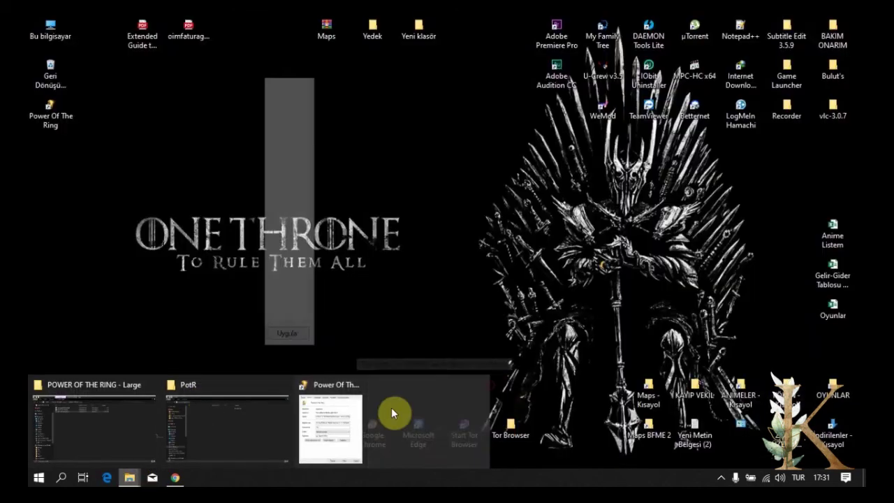
click(221, 411)
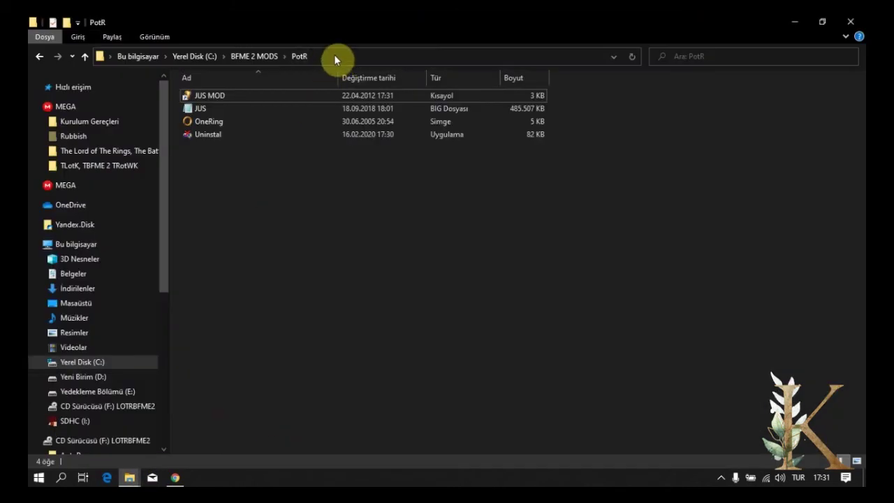
click(346, 58)
key(ctrl+c)
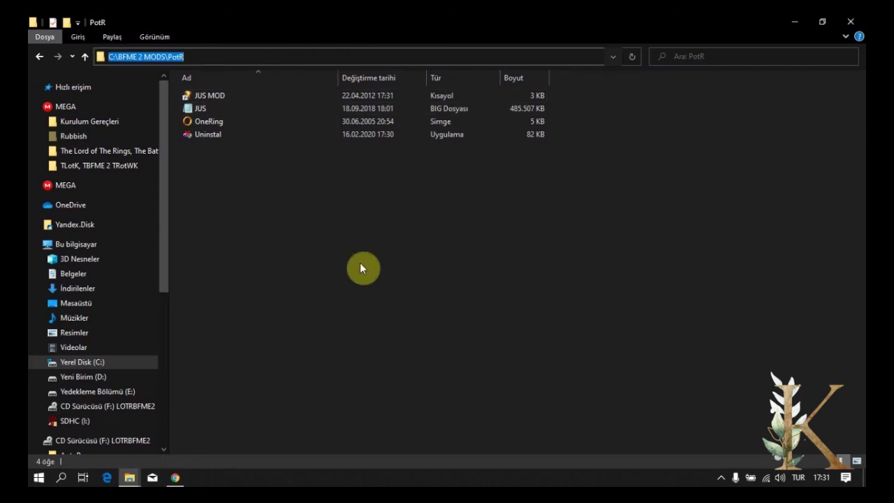
Set the -mod argument in the shortcut's target to "C:\BFME 2 MODS\PotR\JUS.big", enclosed in quotation marks
click(429, 280)
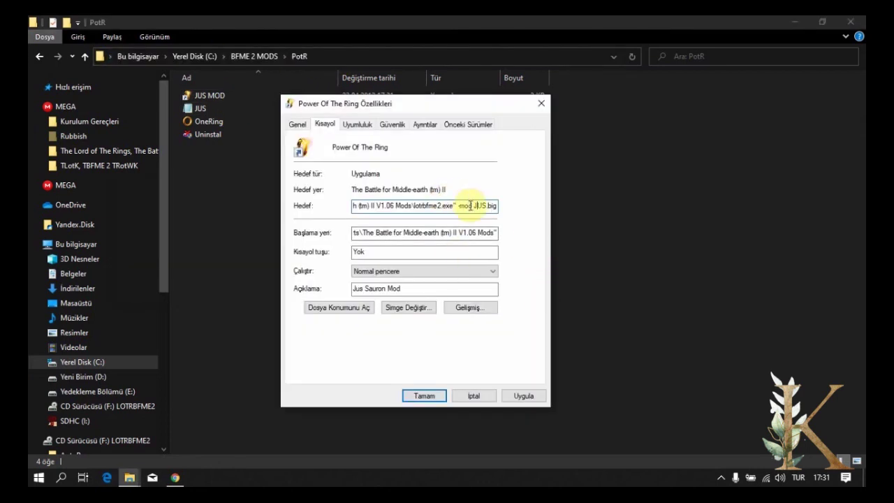
click(475, 206)
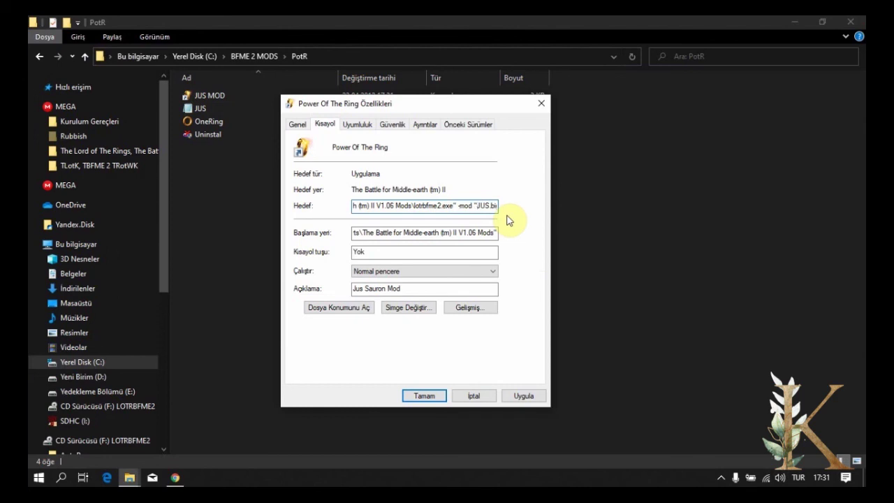
text(")
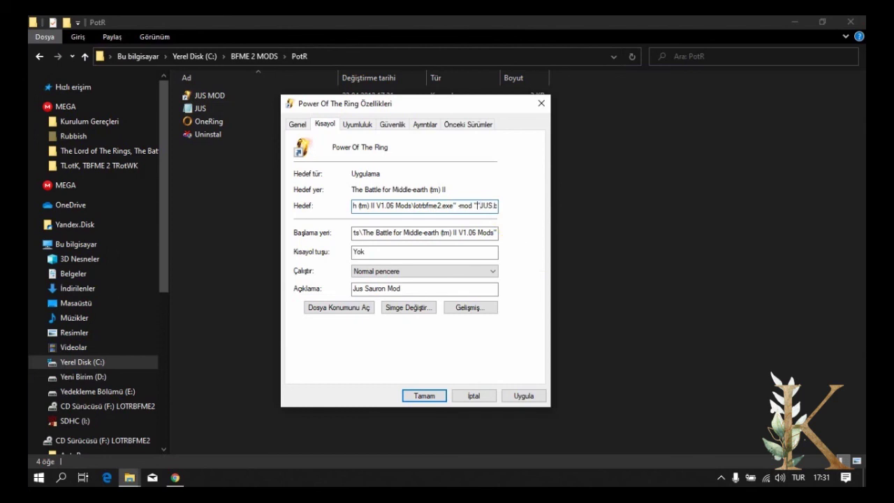
key(ctrl+v)
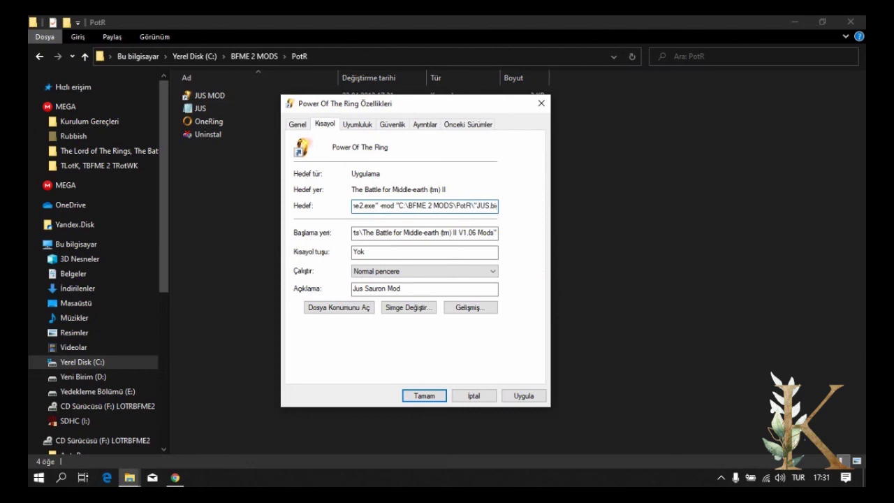
key(End)
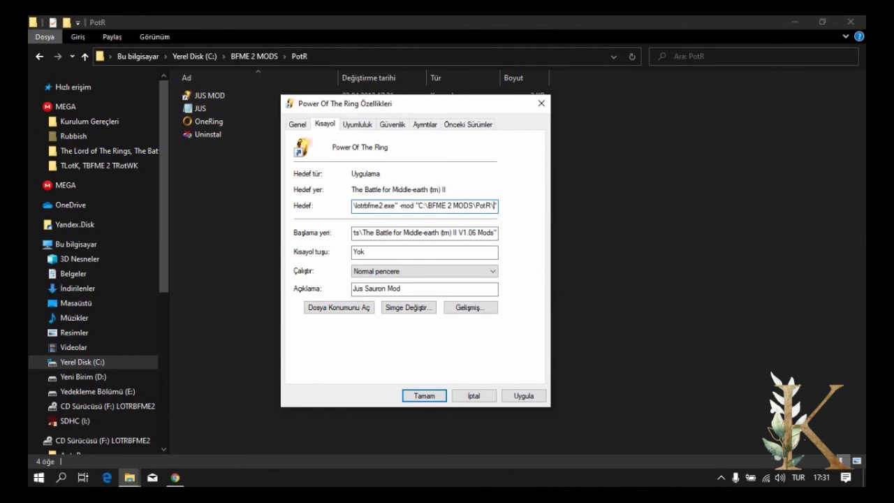
text(JUS.big)
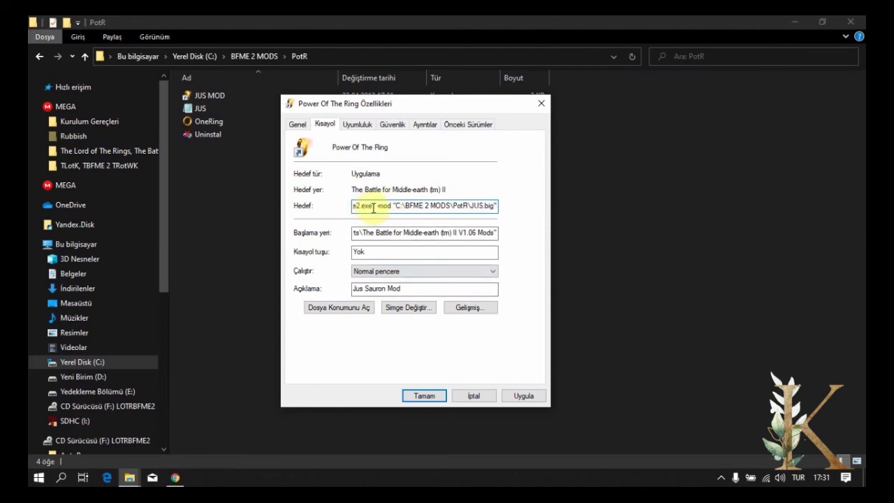
Review the mod argument in the target and apply the shortcut changes with administrator permission
drag(373, 207, 546, 206)
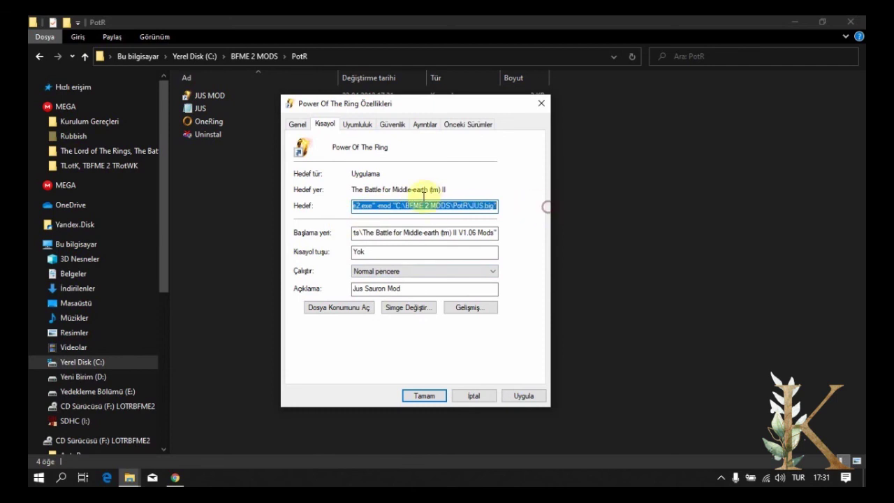
click(376, 204)
drag(379, 204, 519, 206)
click(398, 204)
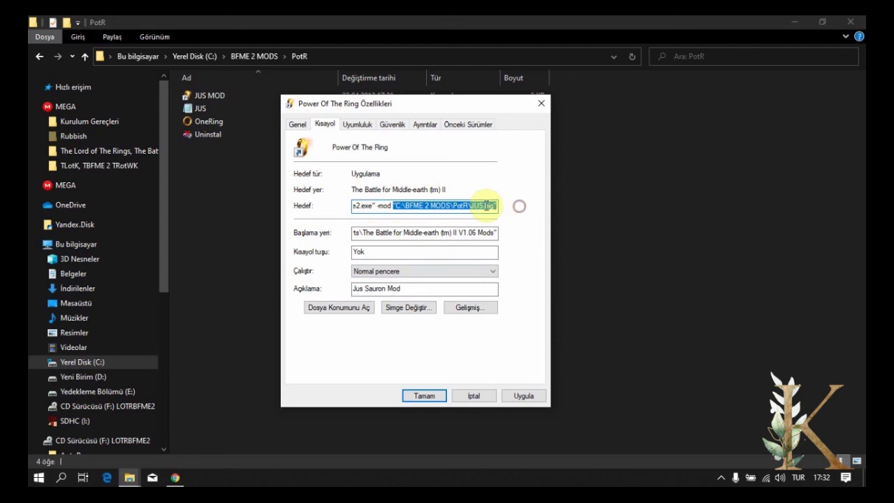
click(530, 396)
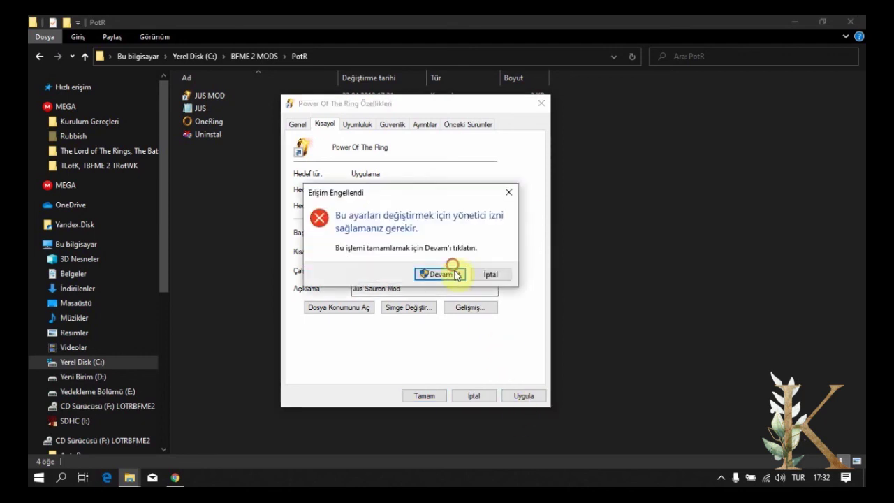
click(458, 275)
Recheck the start-in and target paths, accept the shortcut properties and close the PotR folder window
click(472, 233)
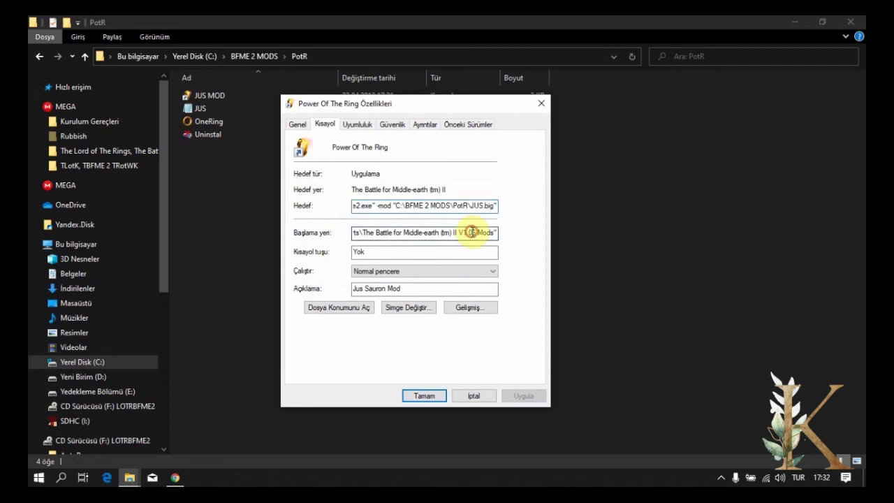
drag(440, 232, 296, 223)
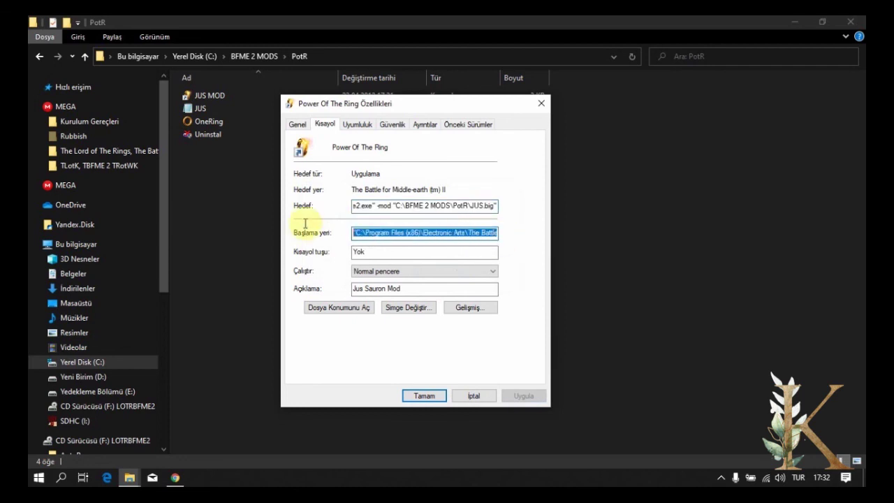
click(522, 396)
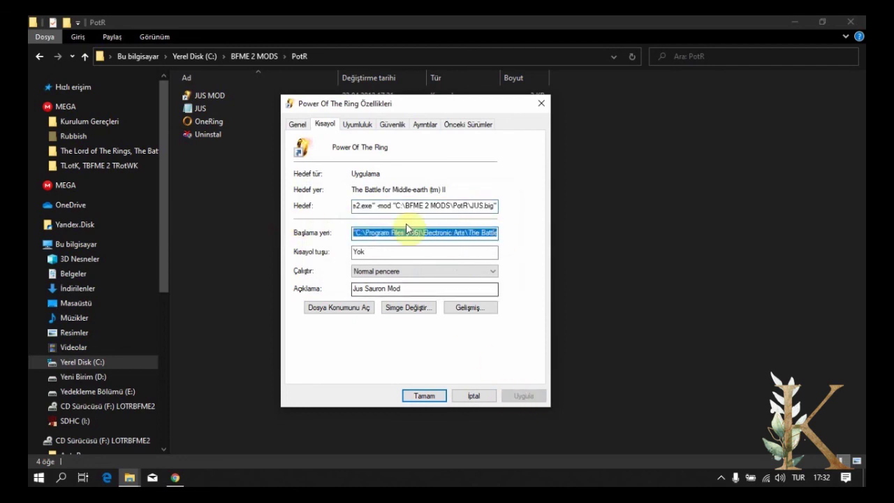
drag(438, 207, 256, 193)
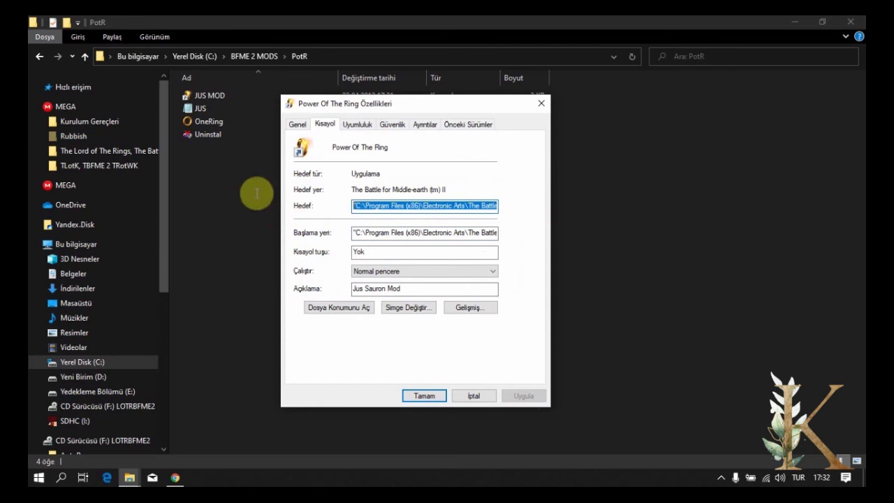
click(426, 396)
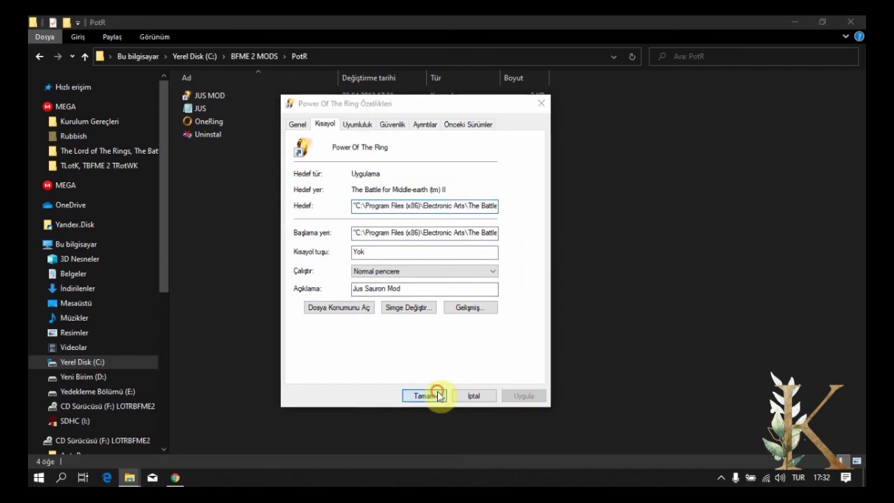
click(850, 21)
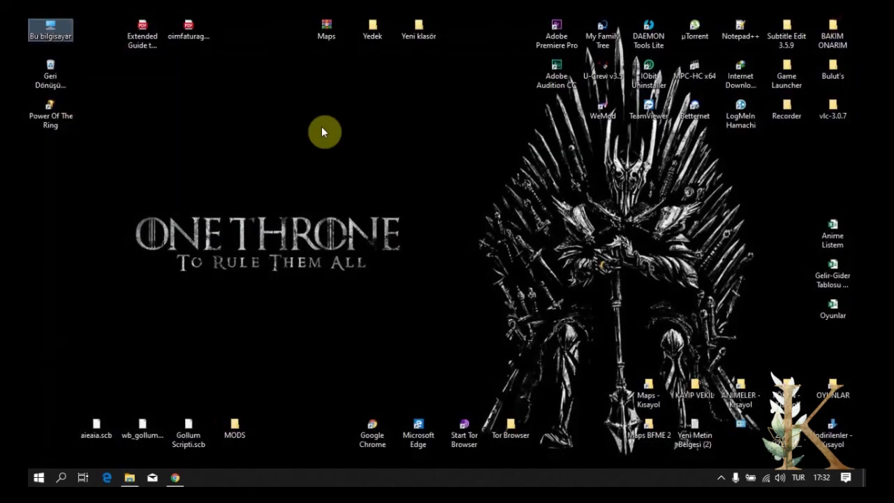
Launch the Power Of The Ring mod from its desktop shortcut and open the game's Solo Play options
double_click(54, 123)
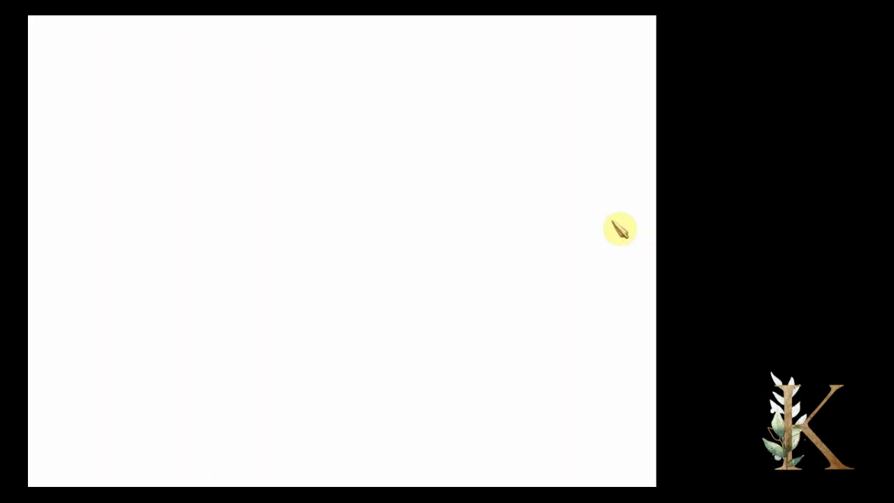
click(223, 457)
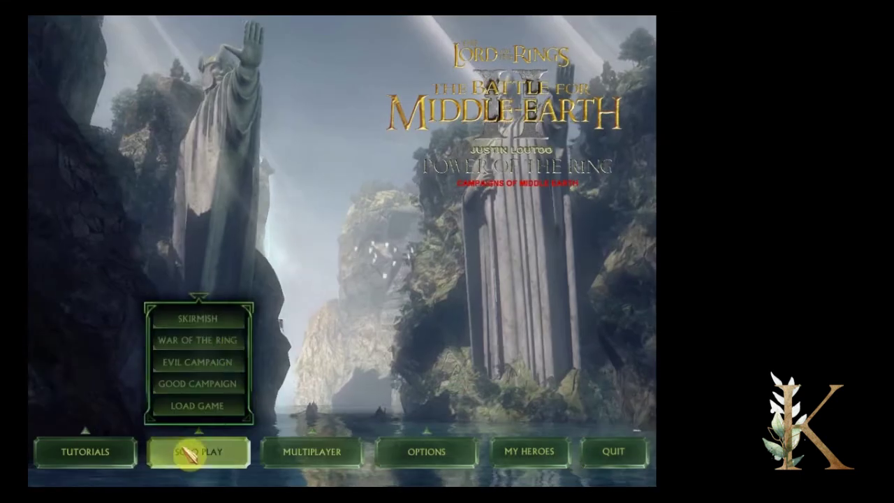